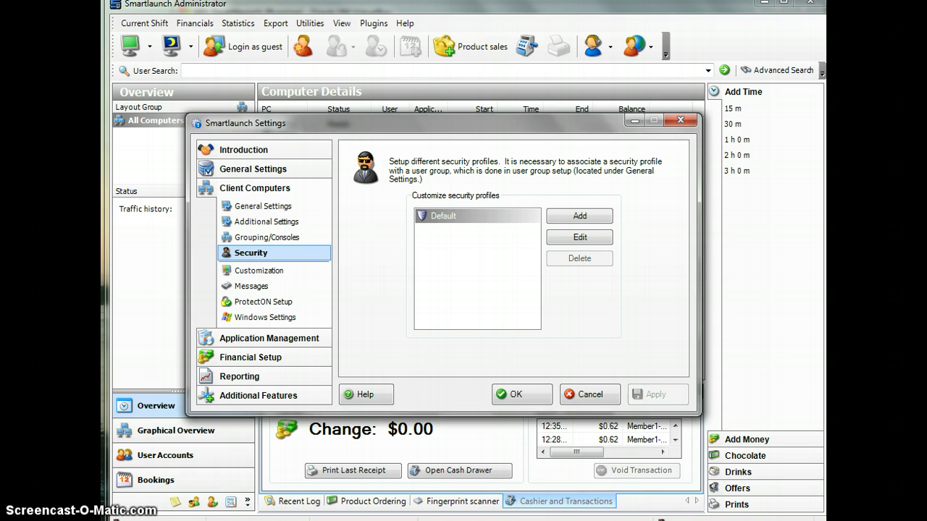
- Close the server settings with OK, then reopen them from the Smartlaunch Server window
mouse_move(601, 497)
click(506, 394)
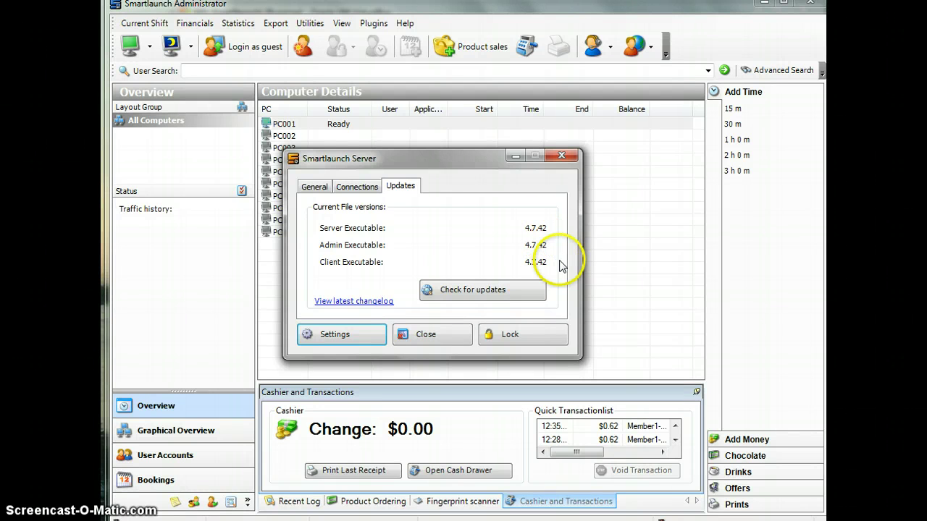
click(327, 337)
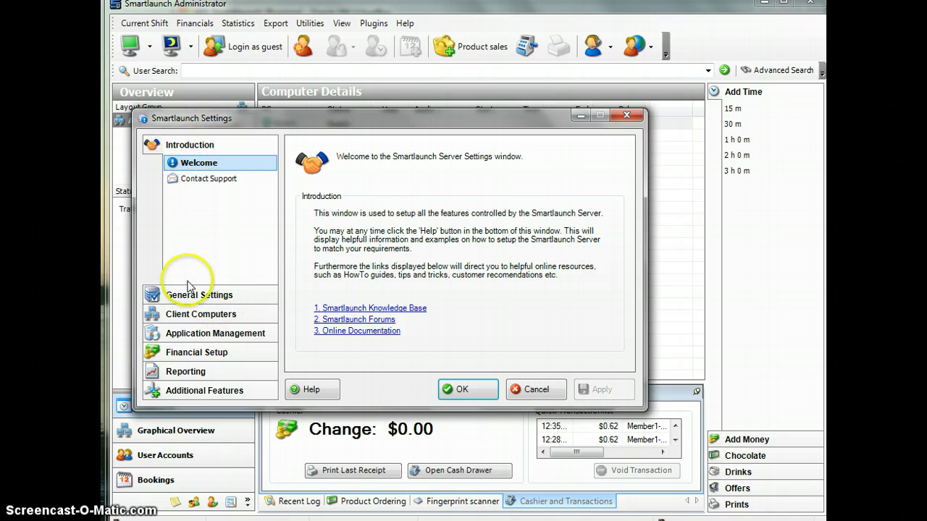
- Go to Client Computers > Security and select the Default security profile for editing
click(217, 315)
click(230, 249)
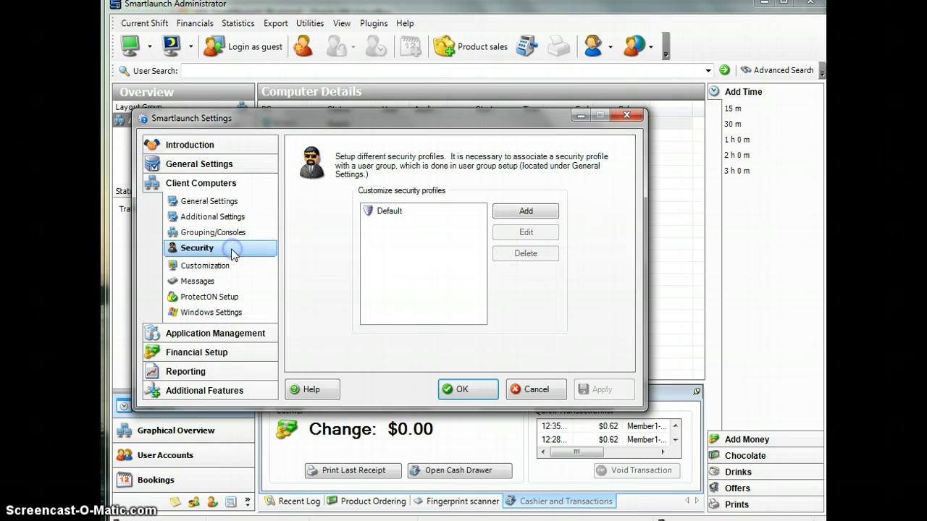
click(394, 216)
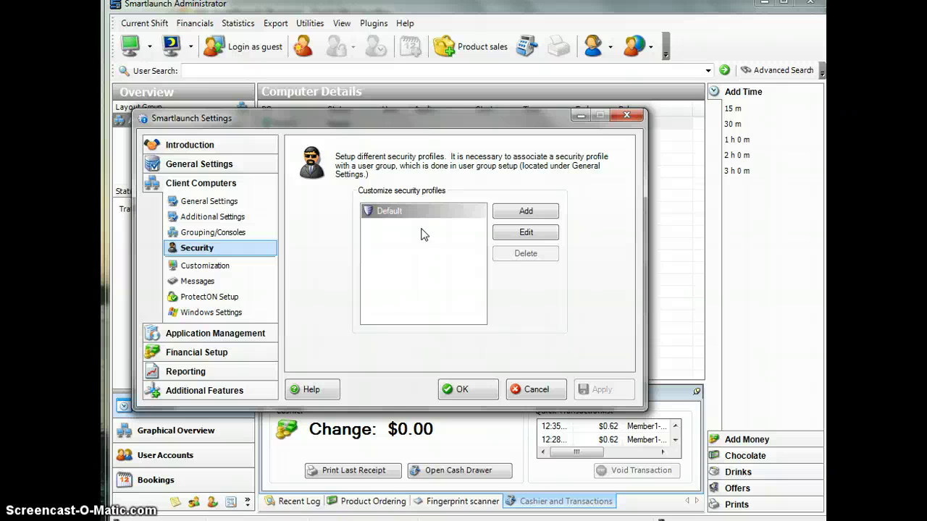
click(434, 248)
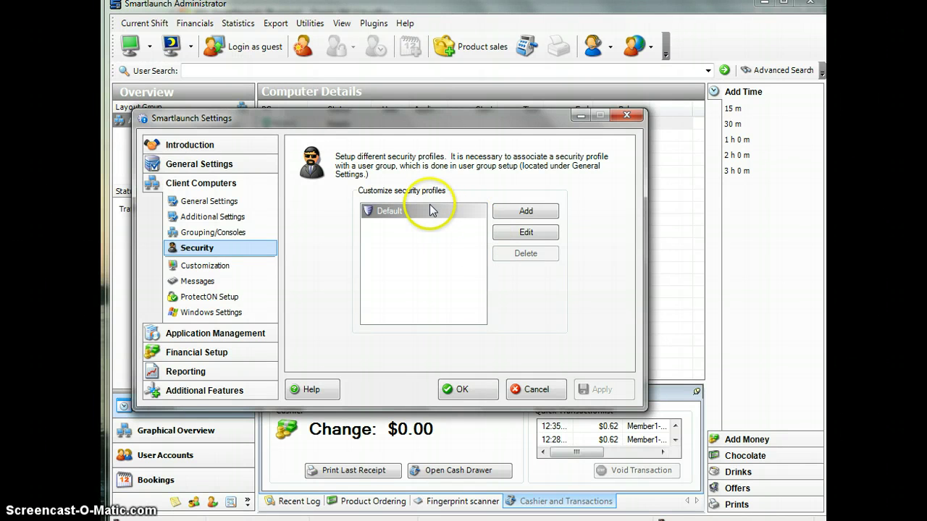
- Edit the Default profile's security settings and switch to the File Blocker tab
click(537, 236)
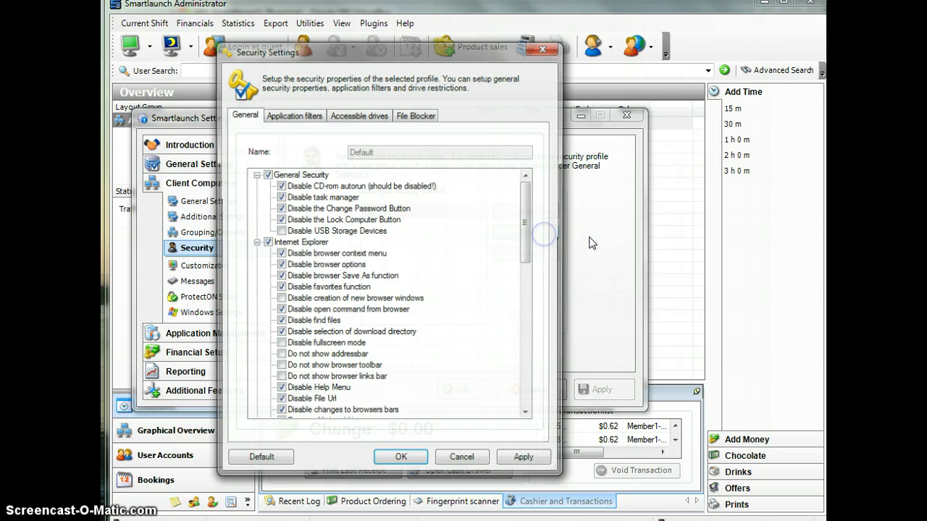
click(411, 116)
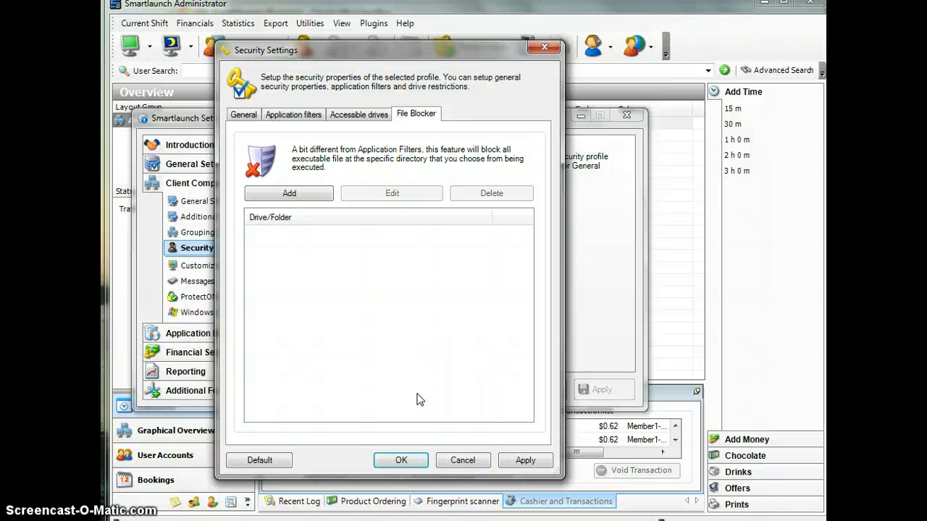
- Add the folder C:\TestBlocker to the Default profile's File Blocker list
click(322, 196)
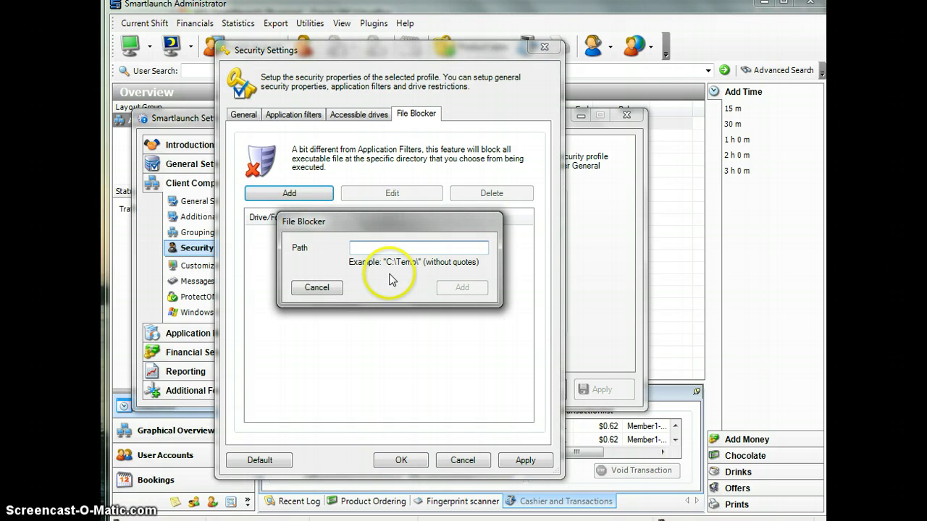
text(C:)
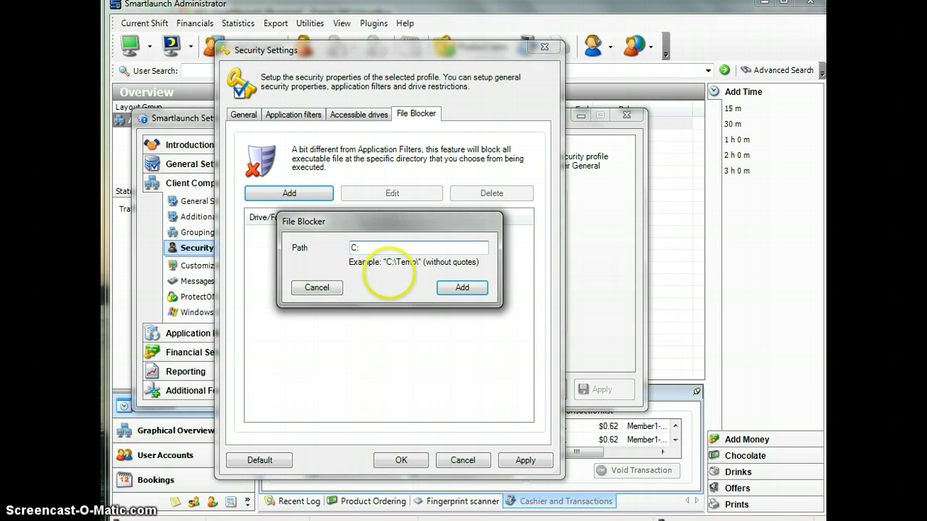
text(\Test)
text(Folder)
key(BackSpace)
key(BackSpace)
key(BackSpace)
key(BackSpace)
key(BackSpace)
text(locker)
click(462, 288)
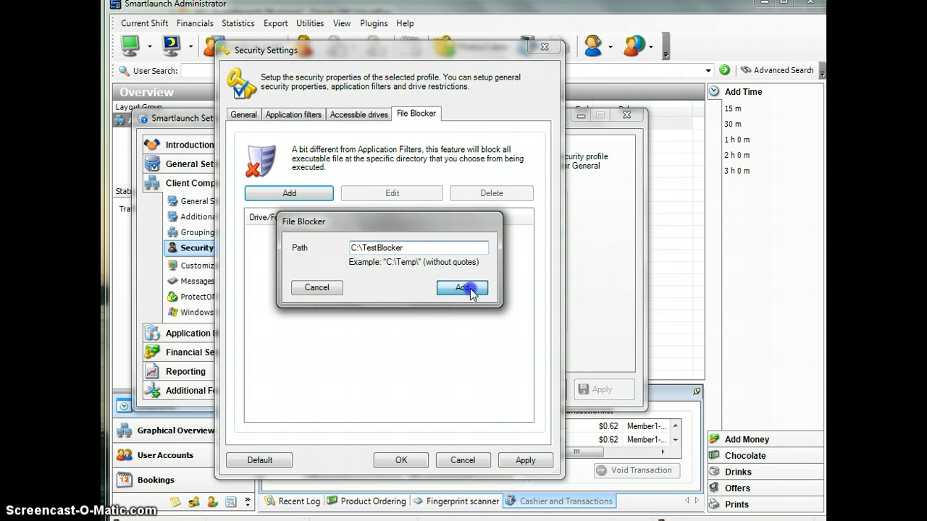
click(319, 238)
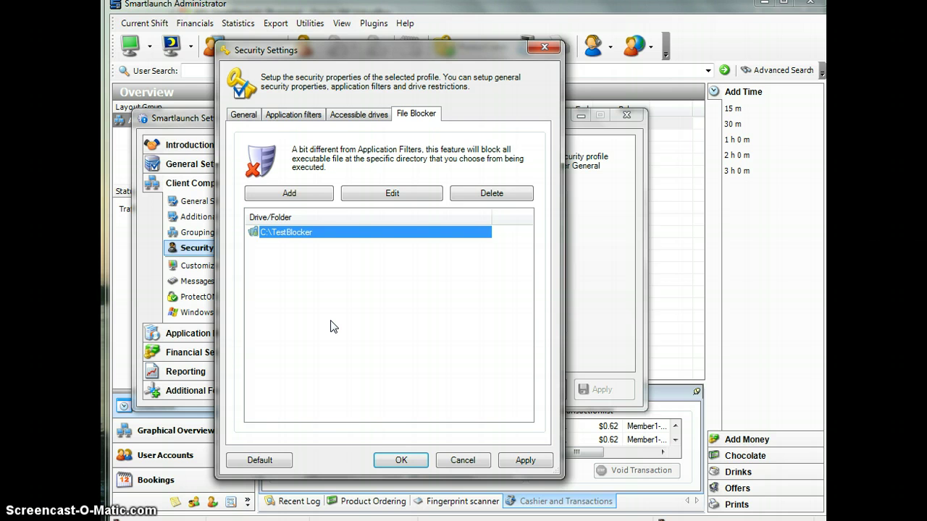
click(343, 244)
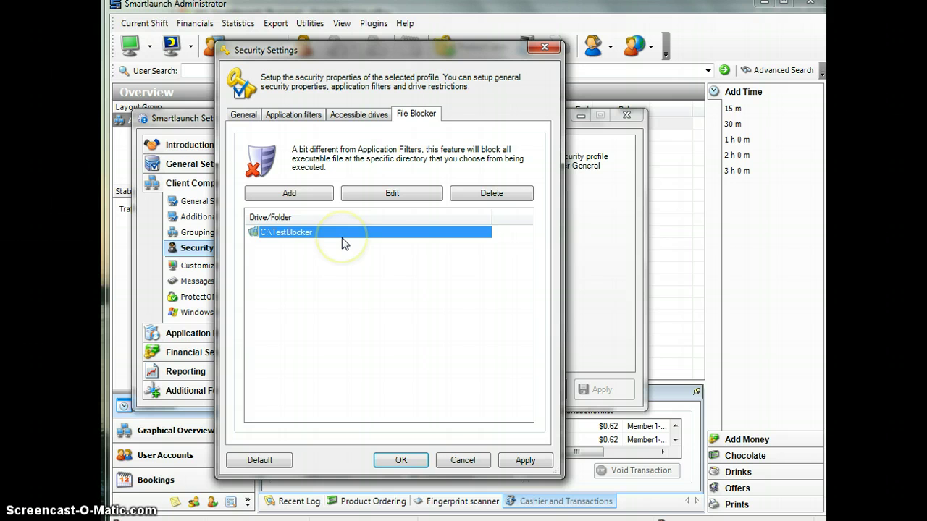
click(290, 240)
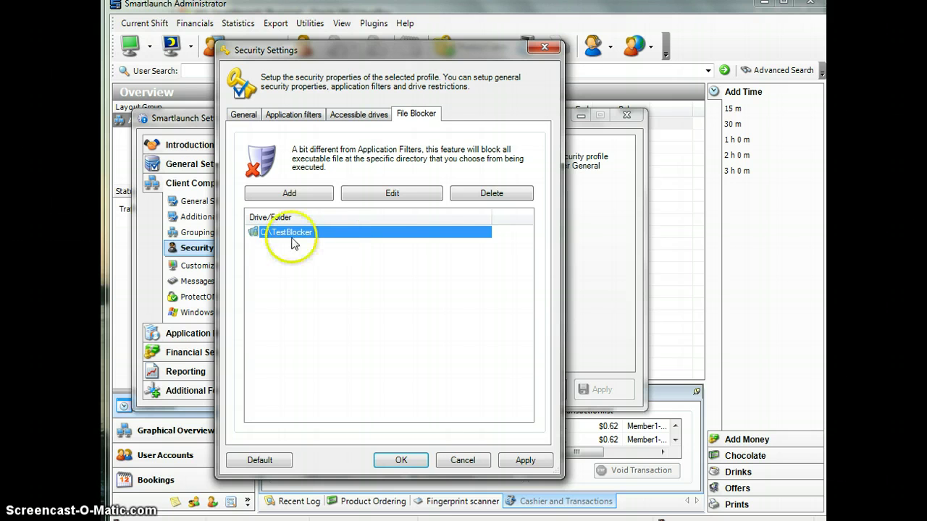
click(307, 280)
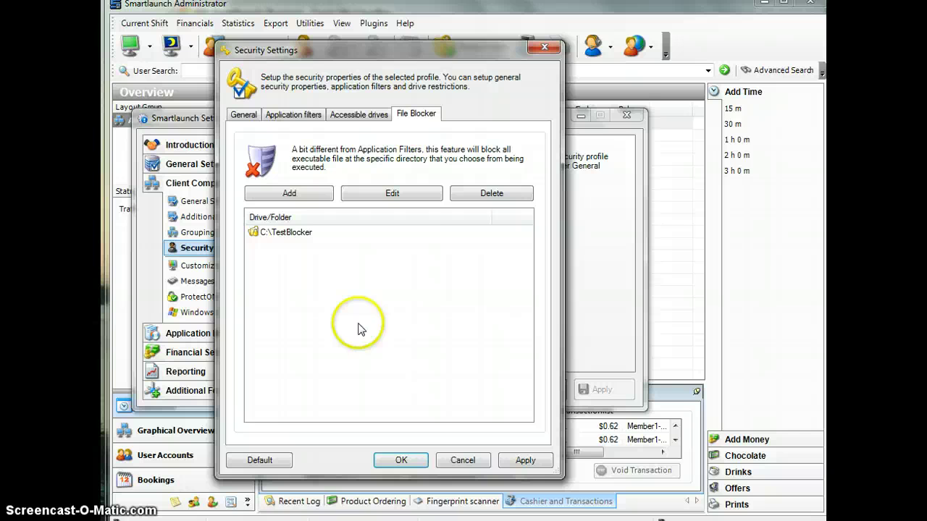
- Apply and save the File Blocker change to the Default security profile
click(527, 460)
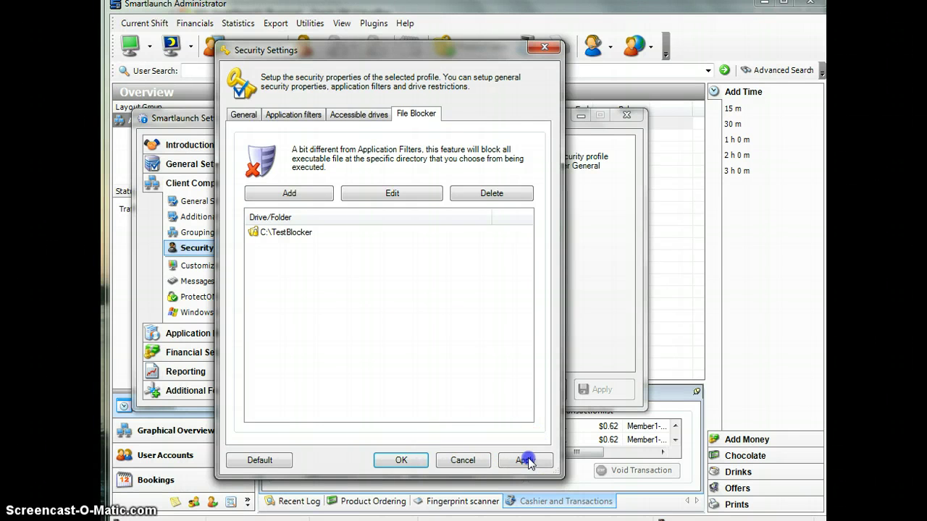
click(401, 460)
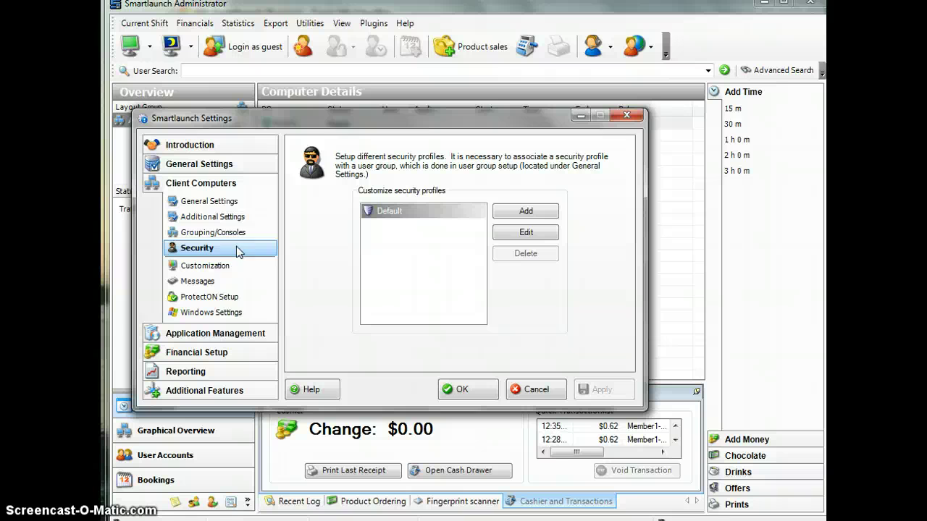
click(243, 166)
click(239, 278)
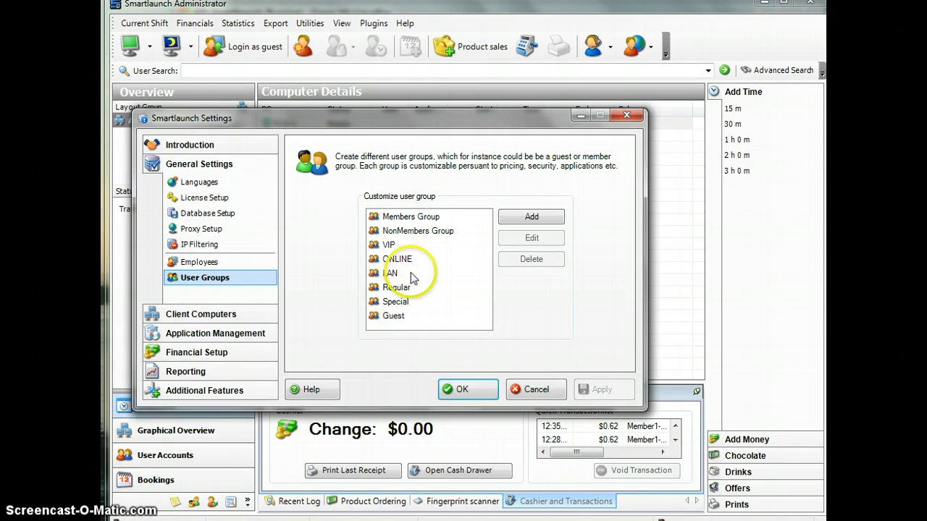
- Keep Members Group on the Default security profile, apply it, and close the settings
click(433, 219)
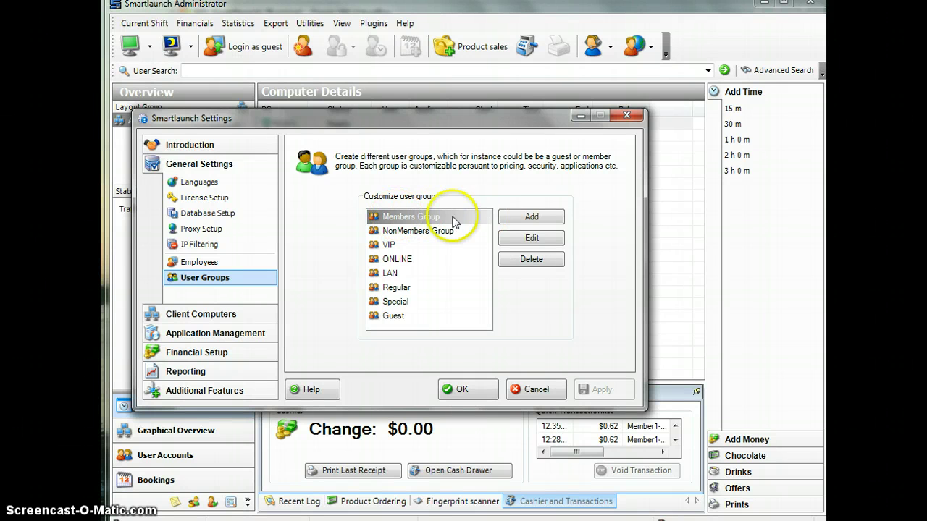
click(514, 239)
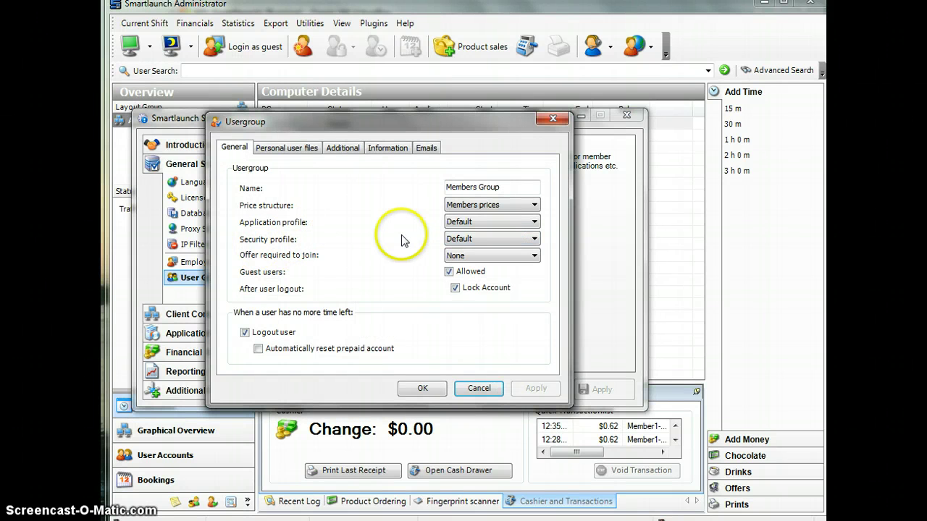
click(458, 239)
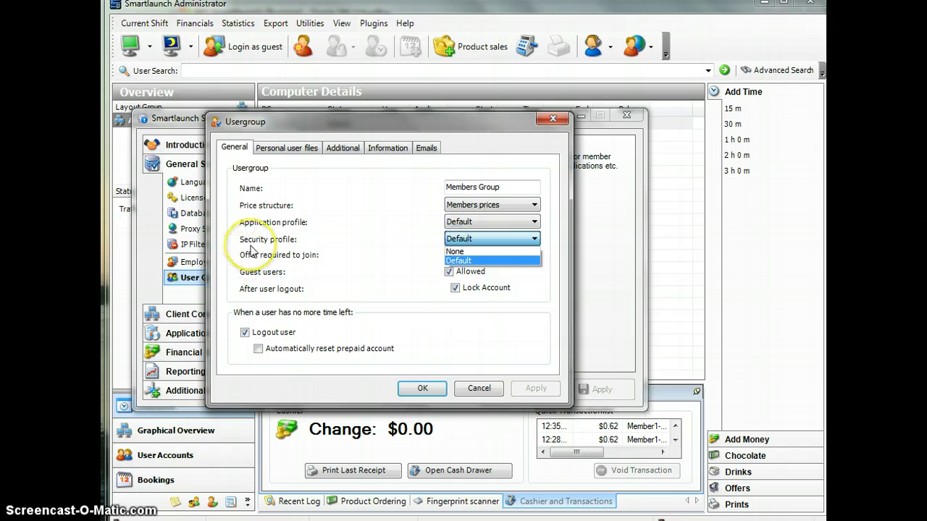
click(457, 260)
click(535, 388)
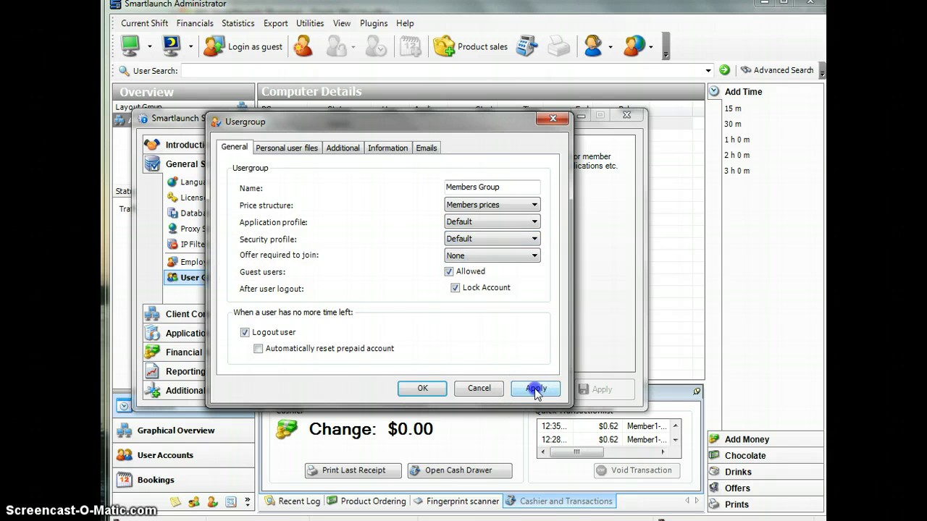
click(423, 388)
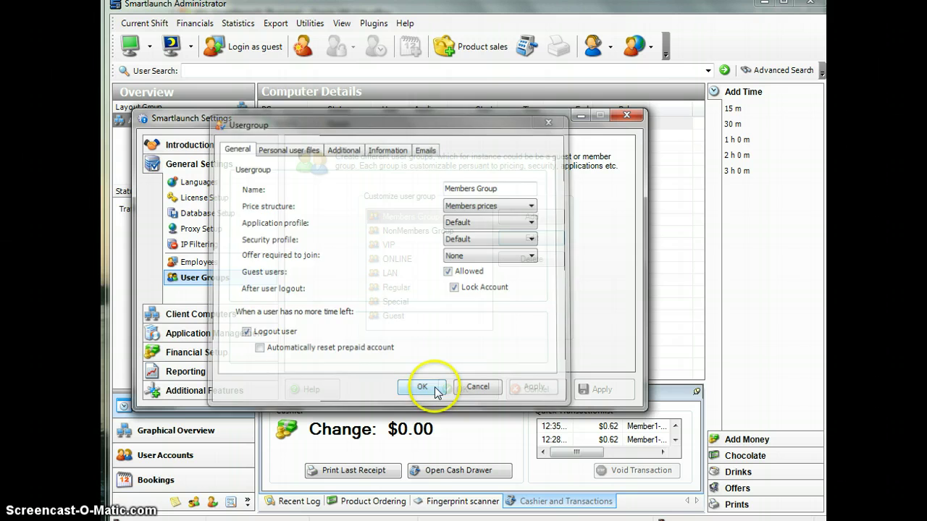
click(477, 393)
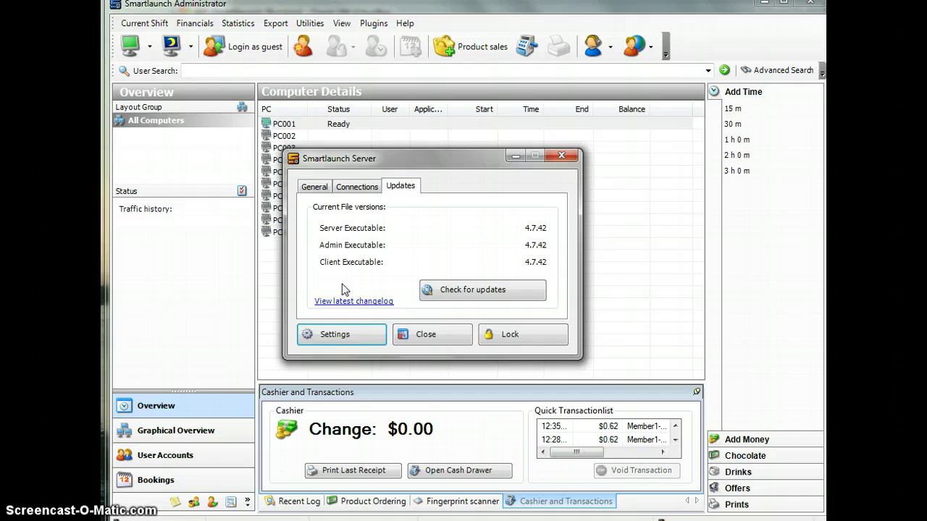
- Queue C:\Temp\Crystal Reports 10.exe in the Send file window for PC001
click(338, 126)
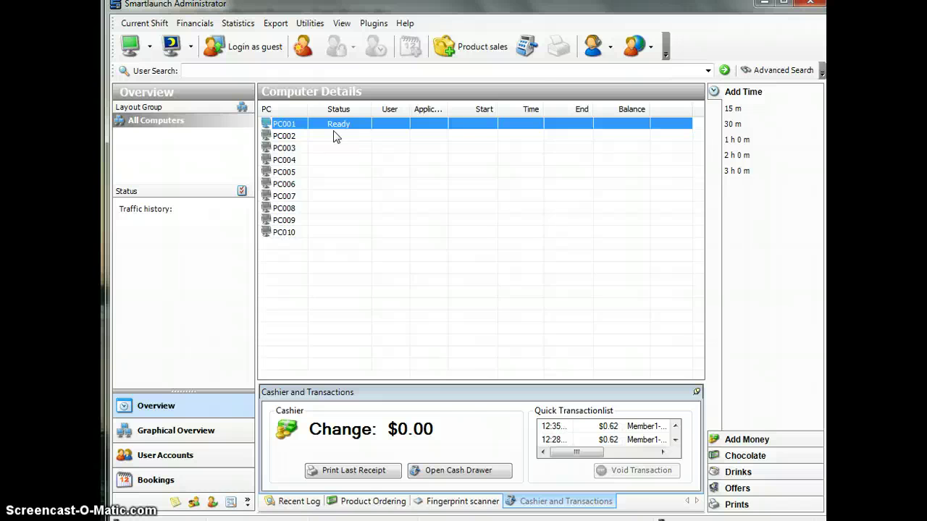
right_click(340, 126)
mouse_move(404, 358)
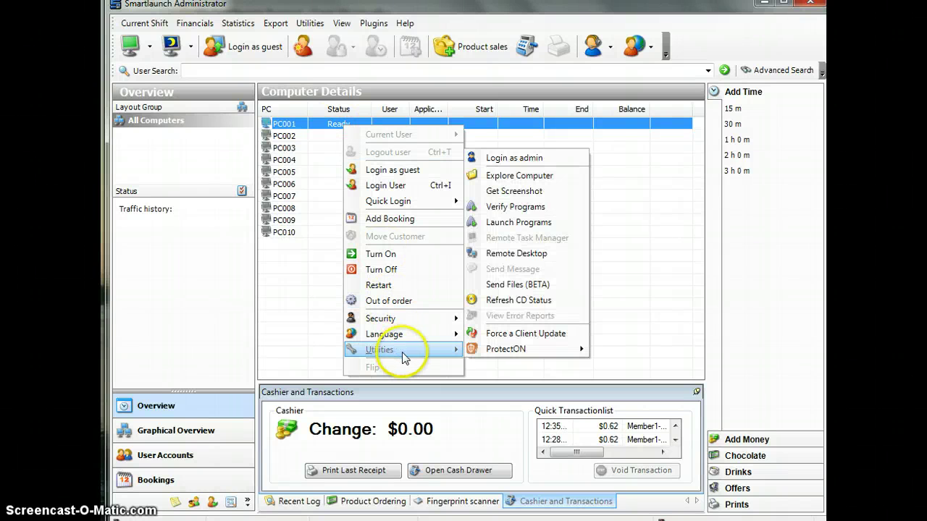
click(568, 285)
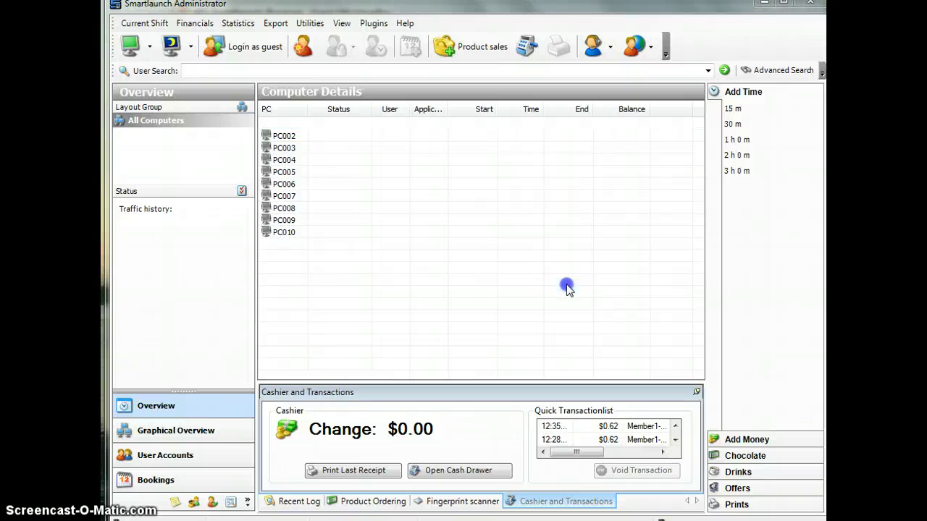
click(293, 192)
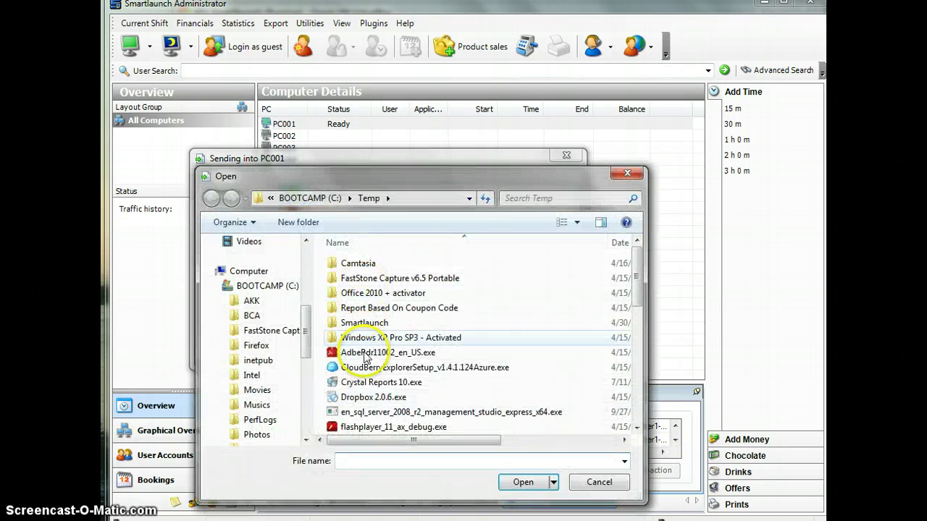
double_click(374, 384)
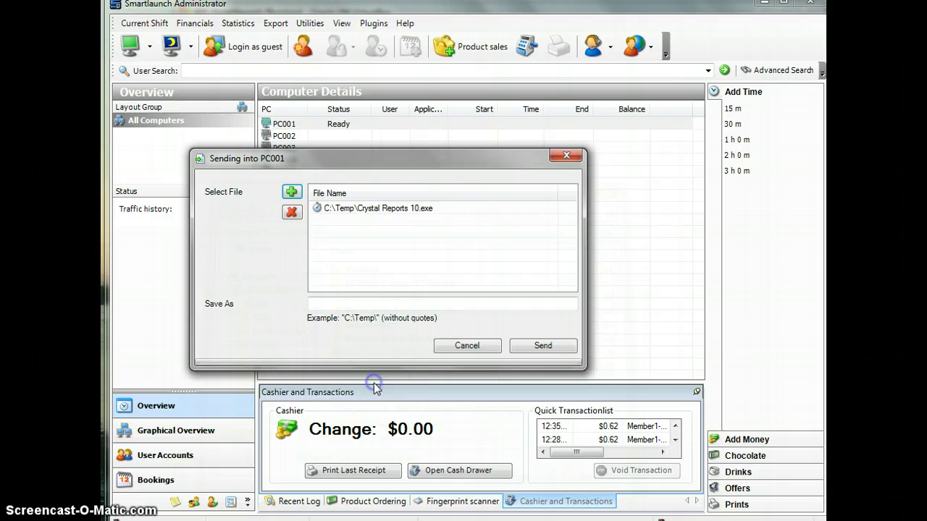
click(408, 211)
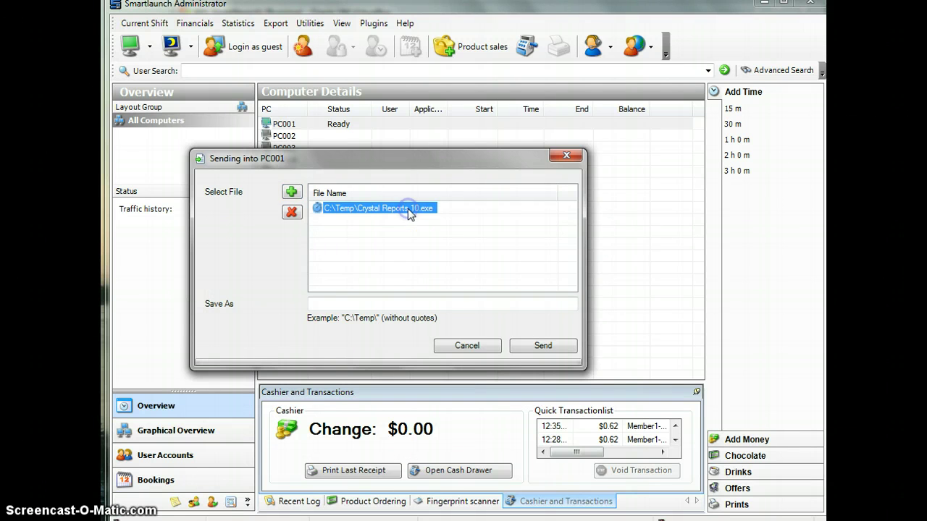
- Save it as C:\TestBlocker on the client, send the file, and close the window
click(355, 307)
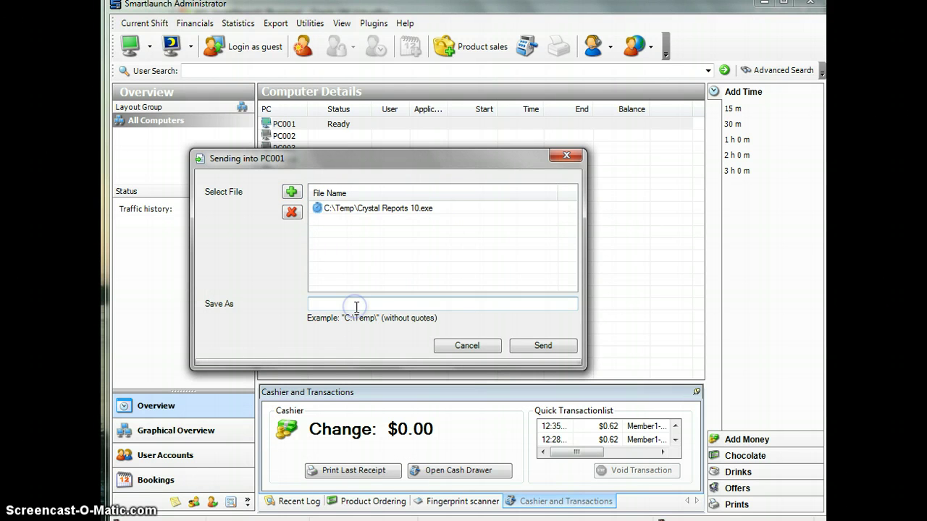
text(C:\TestBlocker)
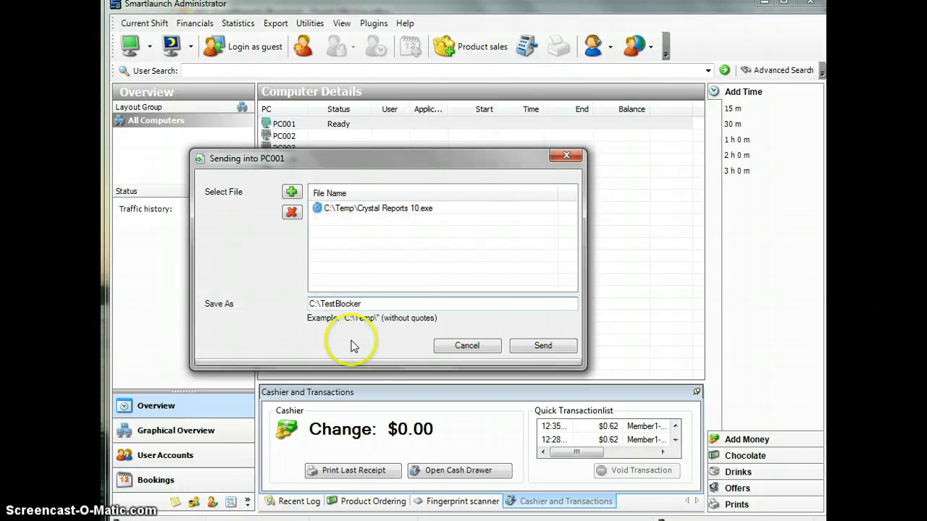
click(535, 350)
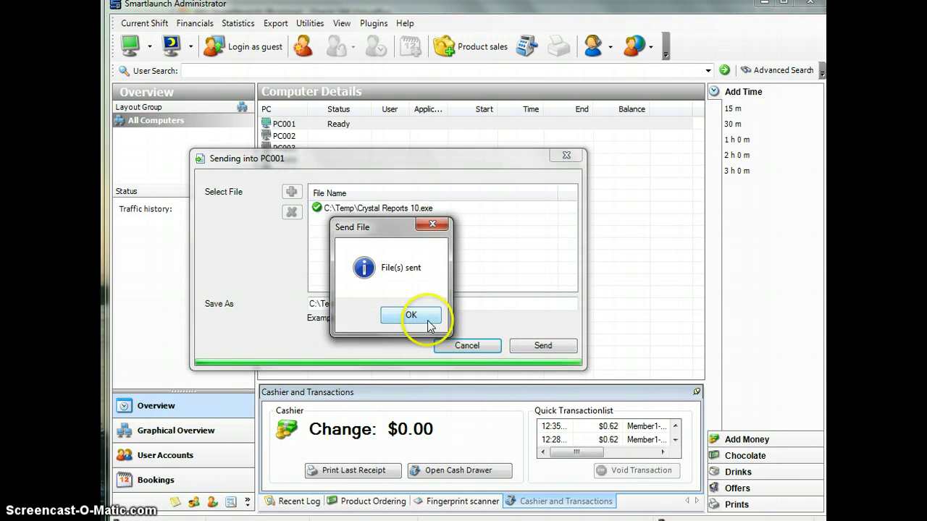
click(424, 316)
click(480, 346)
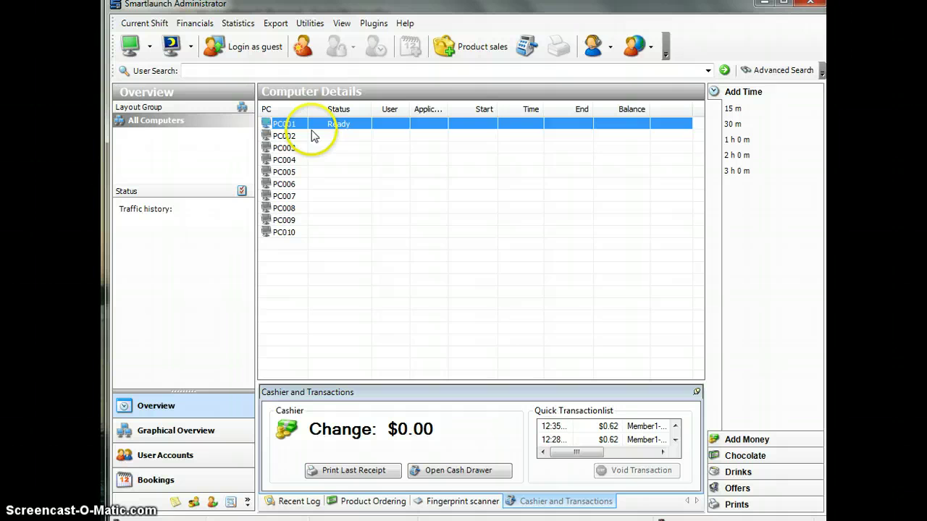
- Log a member in on PC001 through its Login User action
click(312, 134)
click(317, 126)
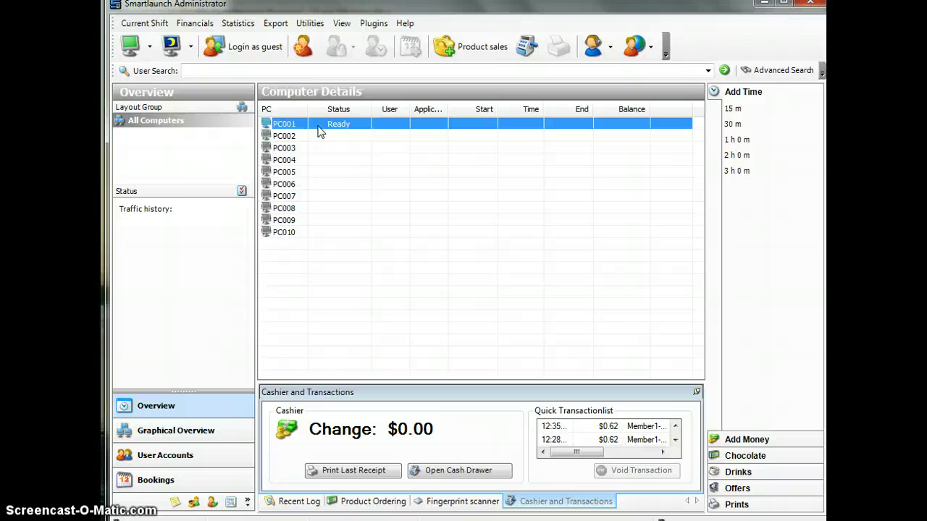
right_click(354, 127)
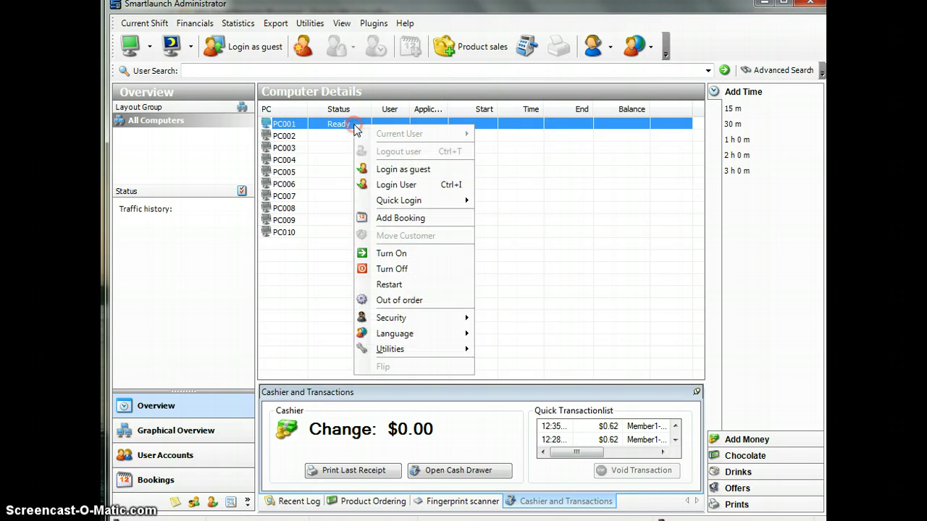
click(414, 185)
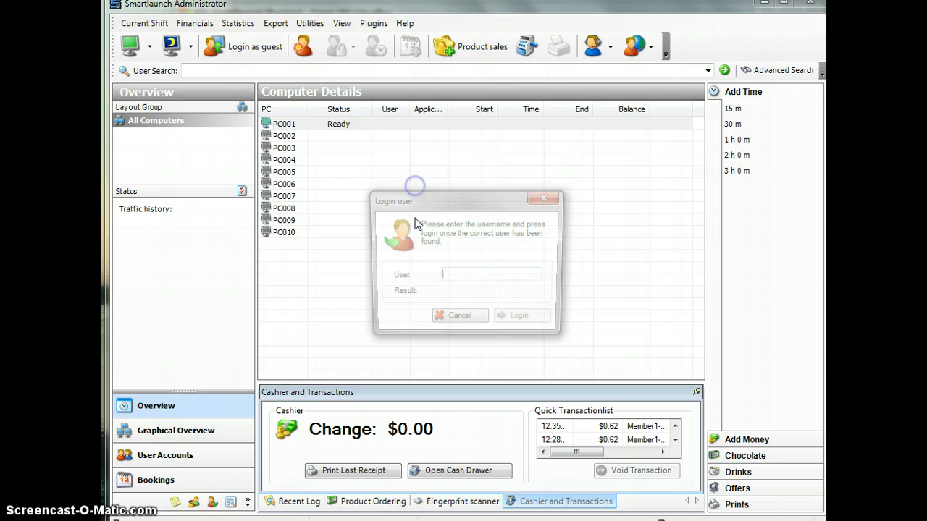
text(m)
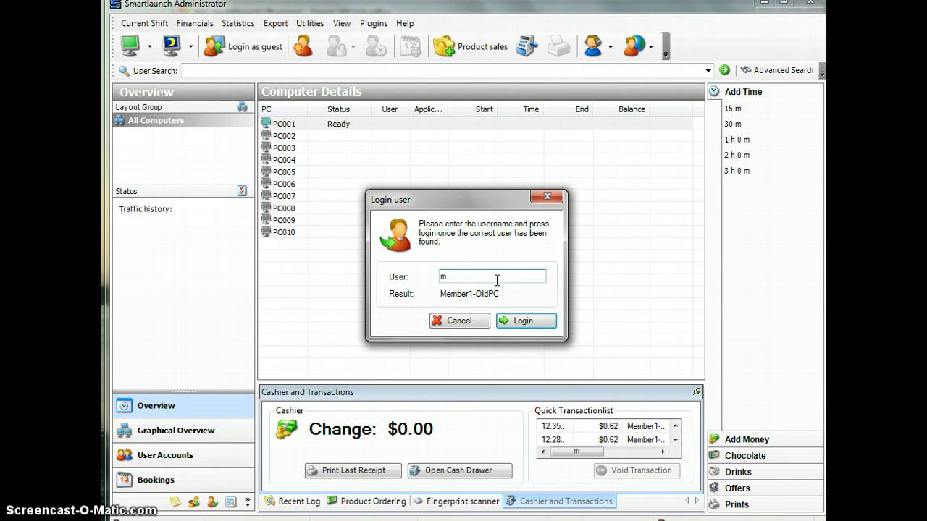
click(511, 321)
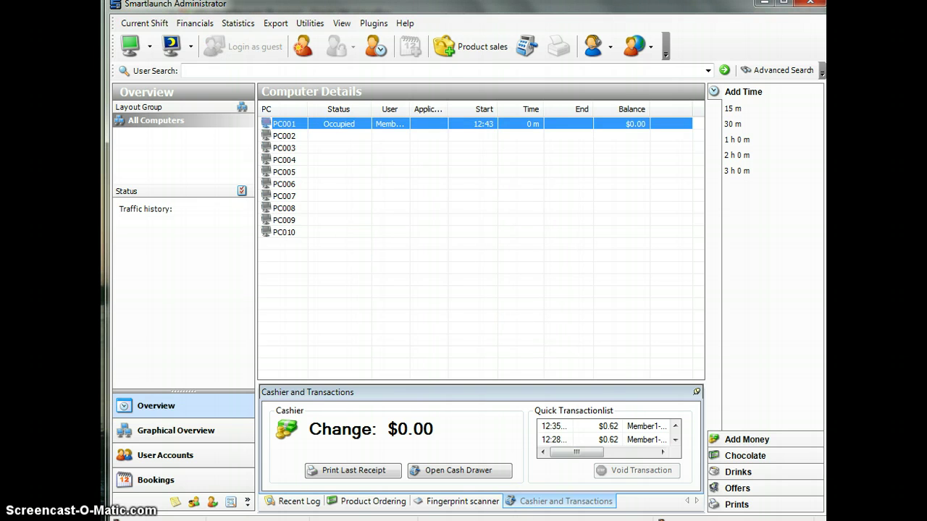
click(507, 393)
- Launch Explorer from the client's PROGRAMS > MISC list
click(498, 183)
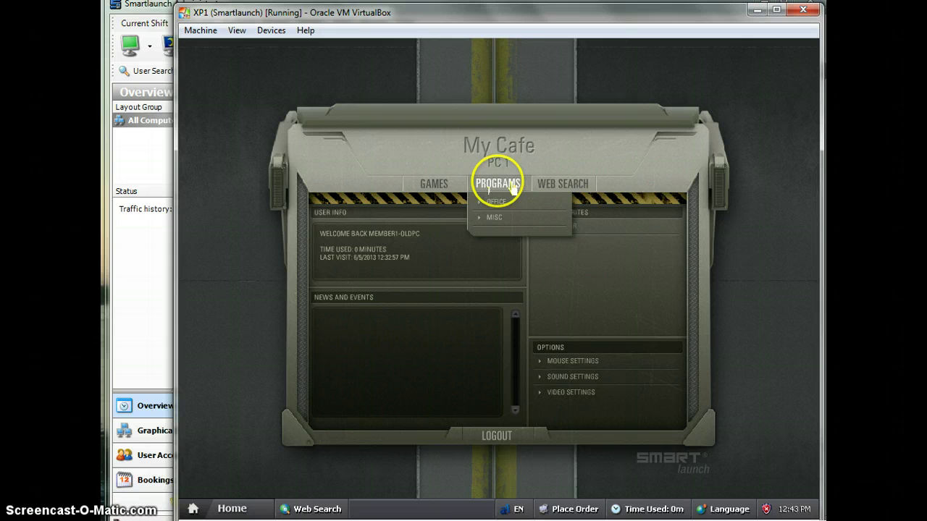
click(495, 218)
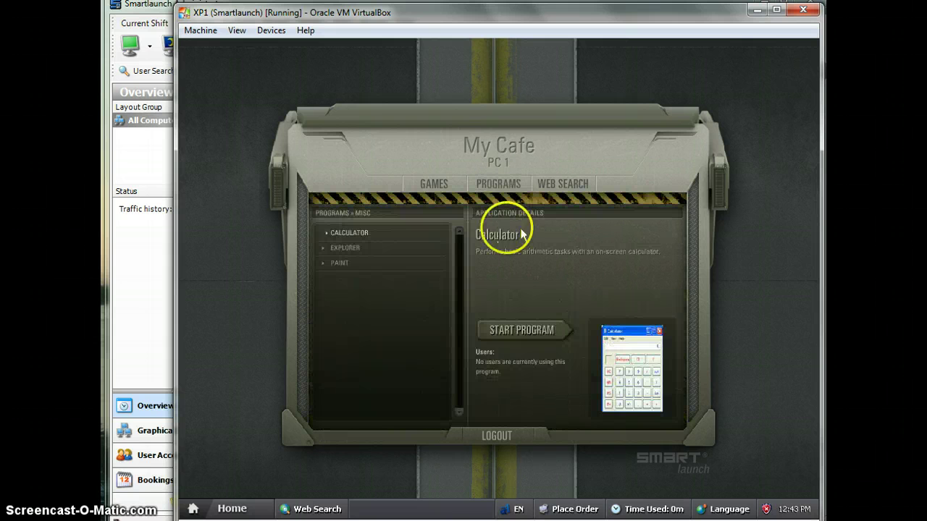
click(400, 250)
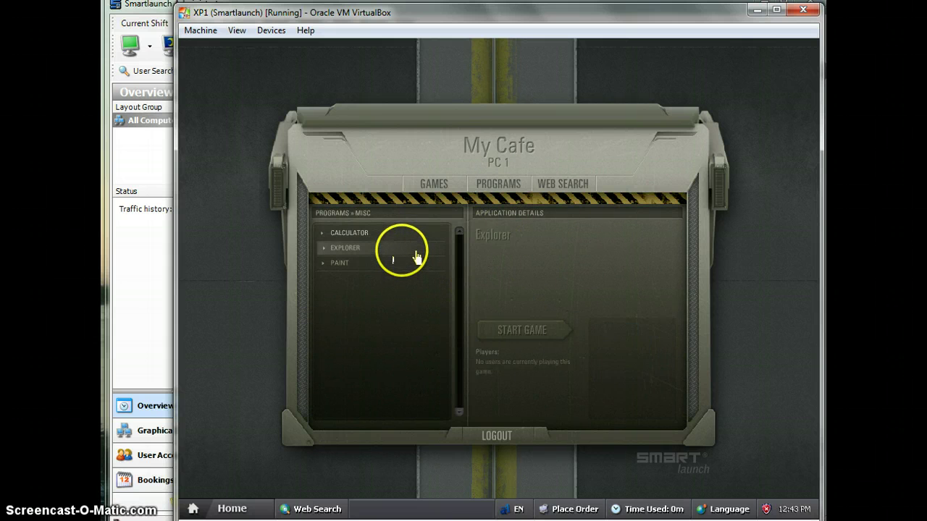
click(516, 331)
- Browse from My Computer through Local Disk (C:) to the TestBlocker folder
click(211, 508)
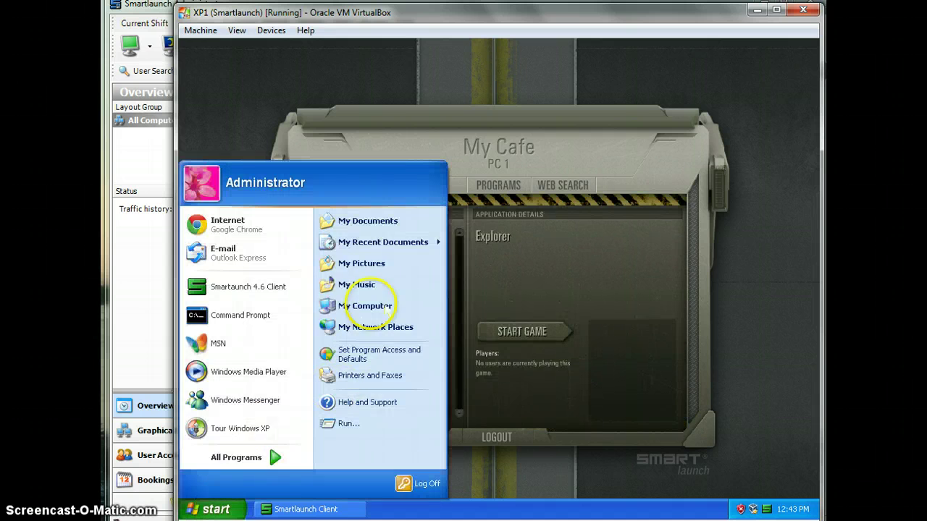
click(365, 306)
click(438, 267)
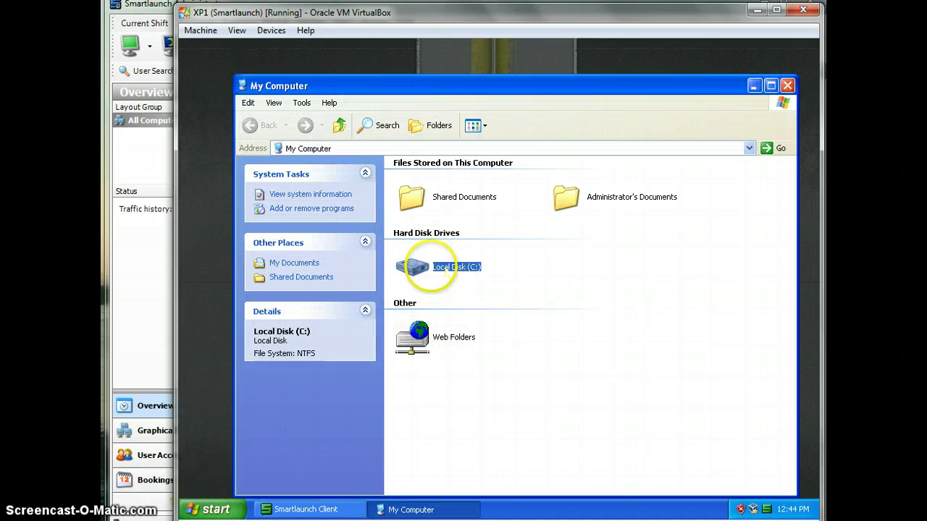
double_click(438, 267)
click(419, 213)
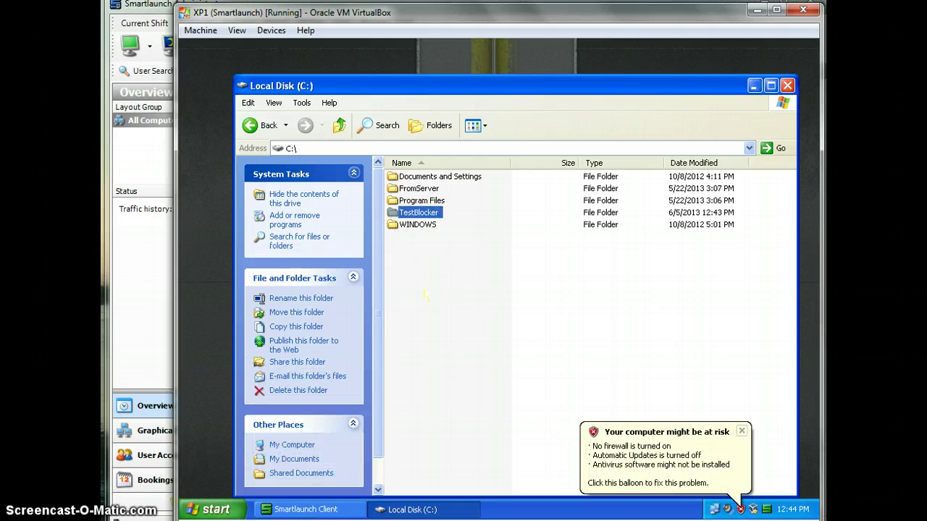
double_click(435, 212)
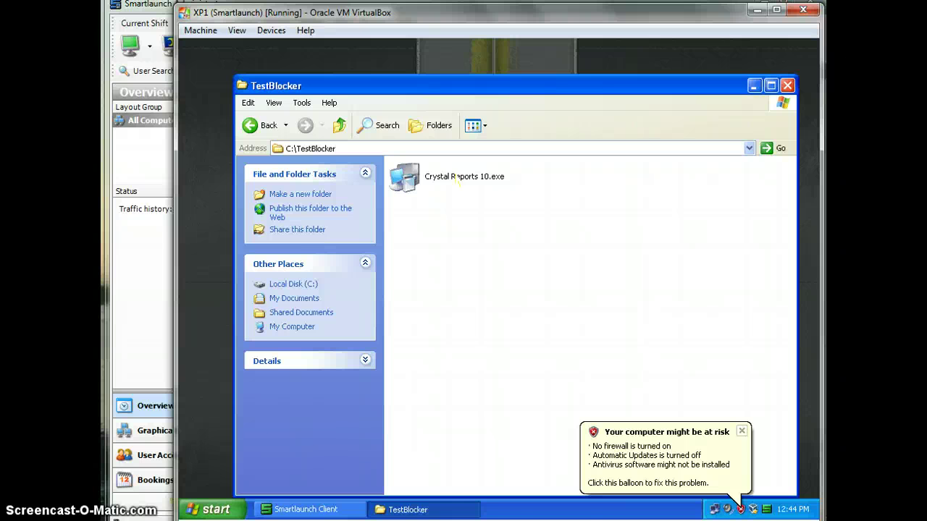
- Try running Crystal Reports 10.exe, dismiss the File Blocked message, and minimise TestBlocker
double_click(456, 178)
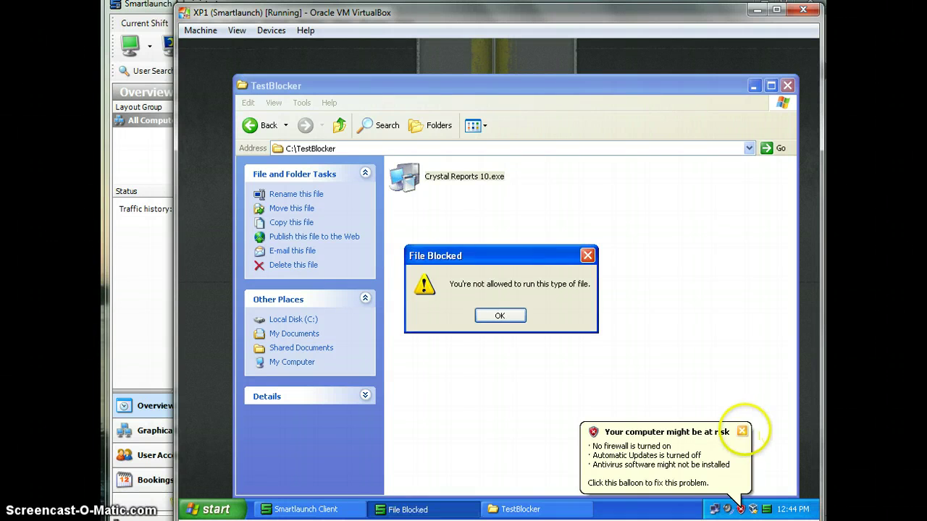
click(742, 431)
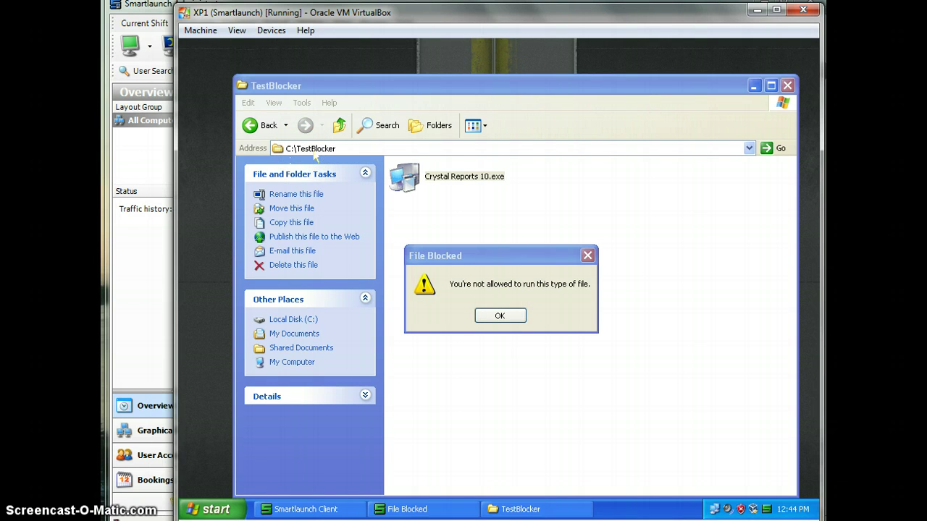
click(501, 312)
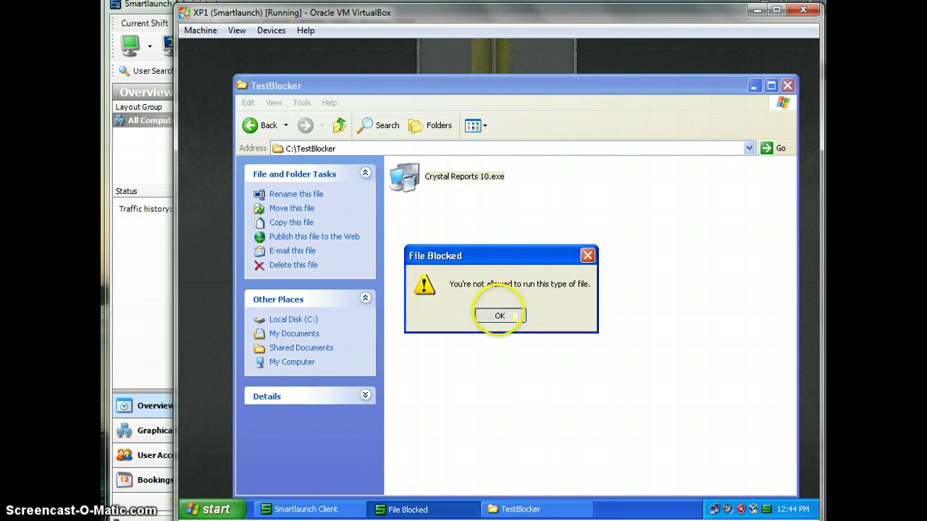
click(501, 314)
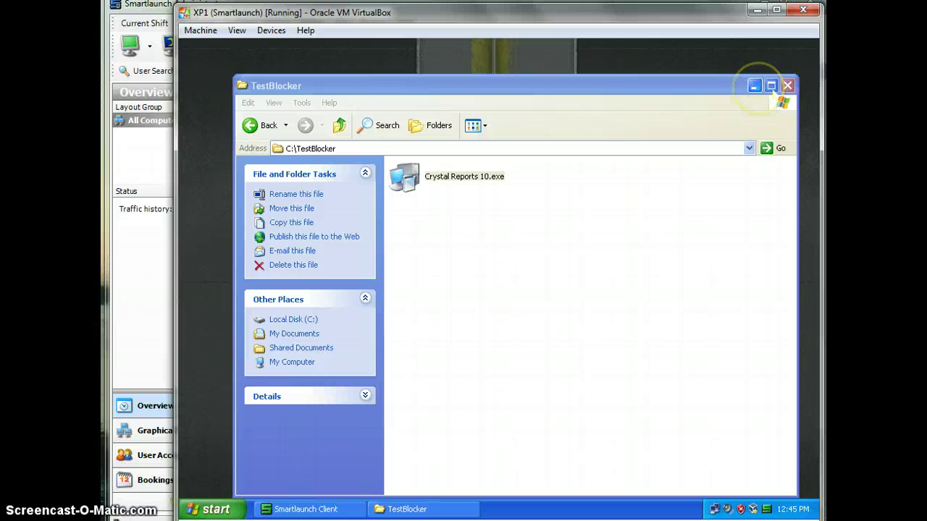
click(753, 87)
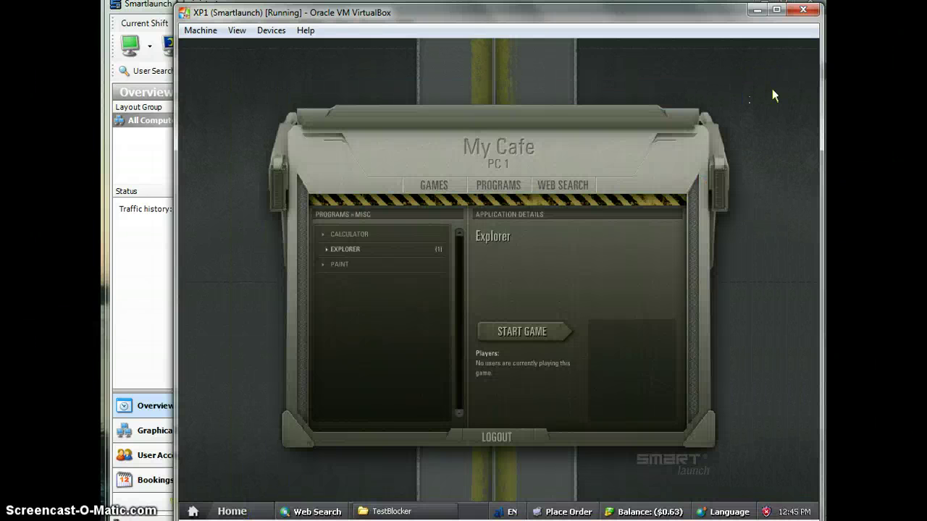